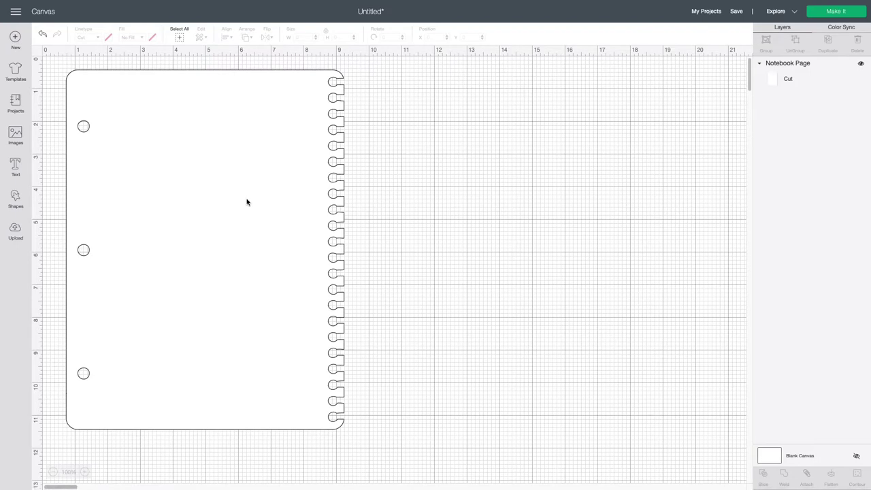
Step: Open the image library showing the 2,130 'plant' search results
{"action": "key", "text": "super+shift+5"}
{"action": "key", "text": "Escape"}
{"action": "left_click", "coordinate": [22, 138]}
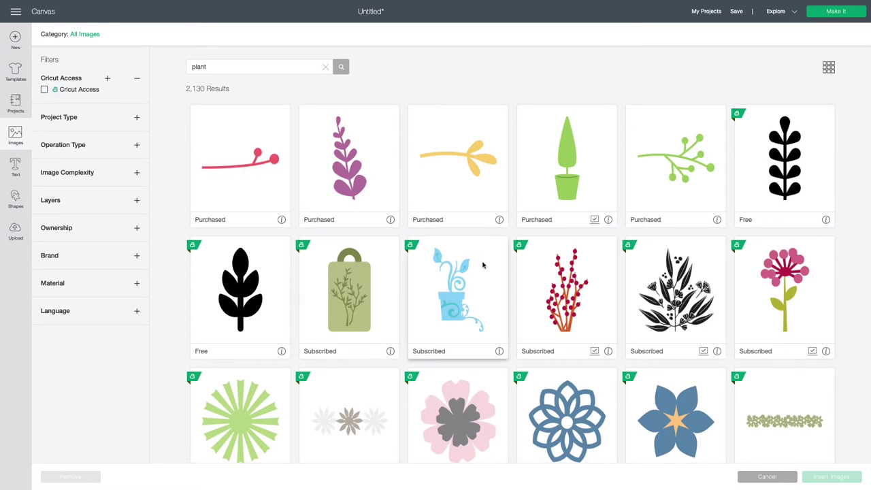
{"action": "scroll", "coordinate": [482, 264], "scroll_direction": "down", "scroll_amount": 1}
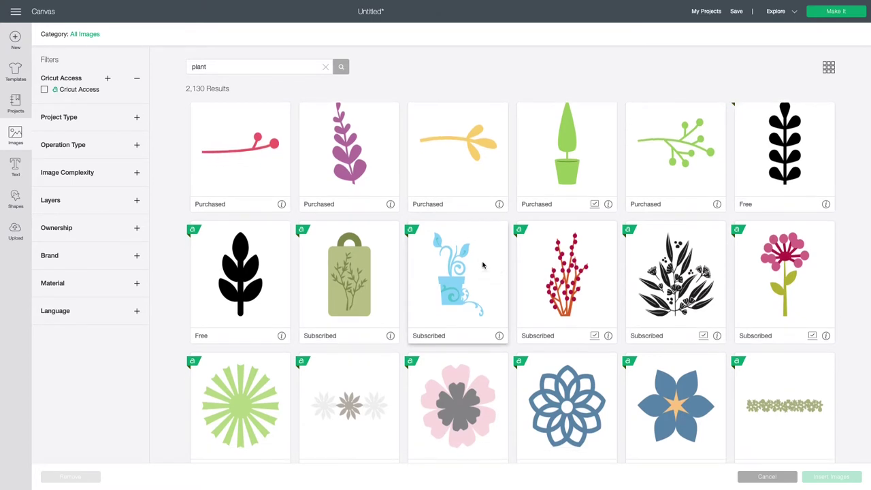
{"action": "scroll", "coordinate": [482, 264], "scroll_direction": "down", "scroll_amount": 1}
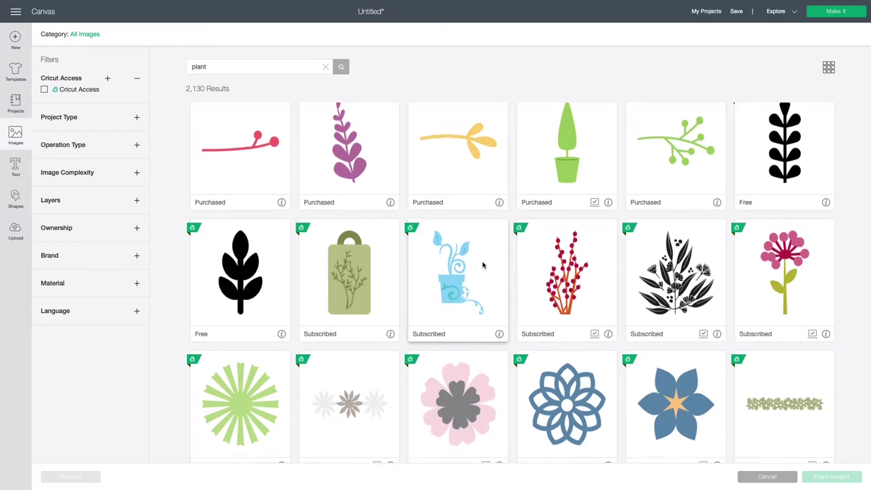
{"action": "scroll", "coordinate": [482, 265], "scroll_direction": "down", "scroll_amount": 2}
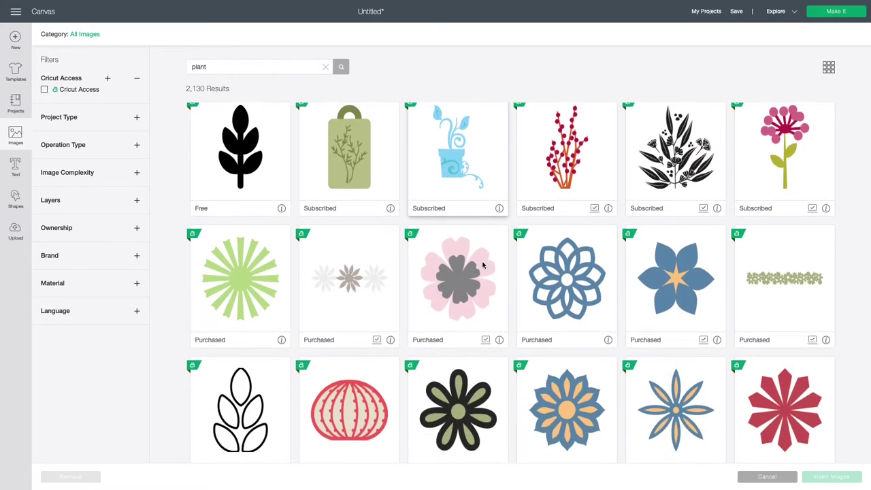
{"action": "scroll", "coordinate": [482, 265], "scroll_direction": "down", "scroll_amount": 6}
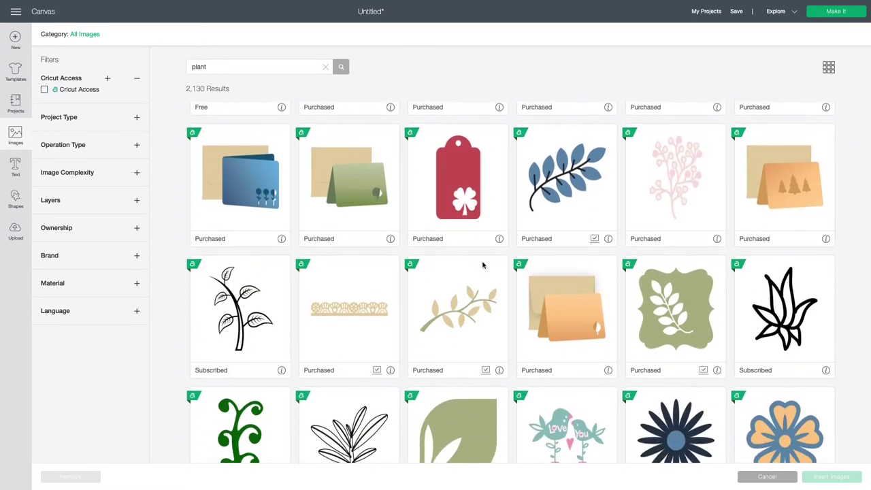
{"action": "scroll", "coordinate": [483, 264], "scroll_direction": "down", "scroll_amount": 3}
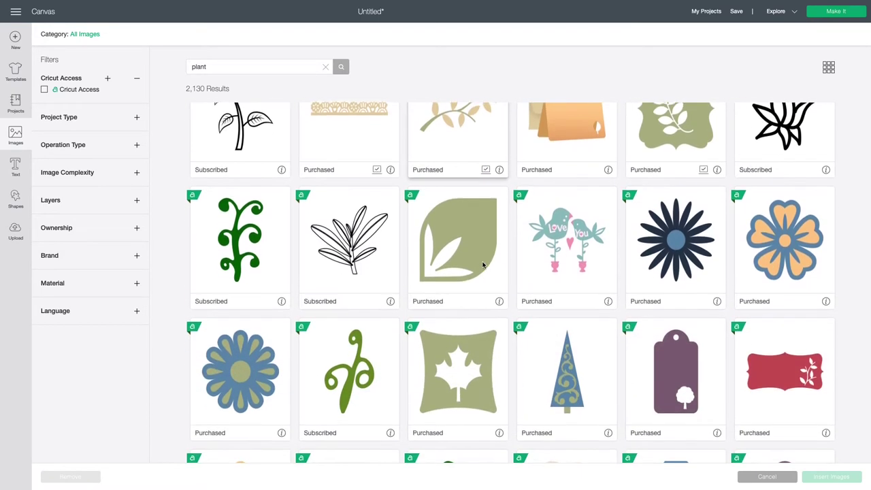
{"action": "scroll", "coordinate": [482, 264], "scroll_direction": "down", "scroll_amount": 4}
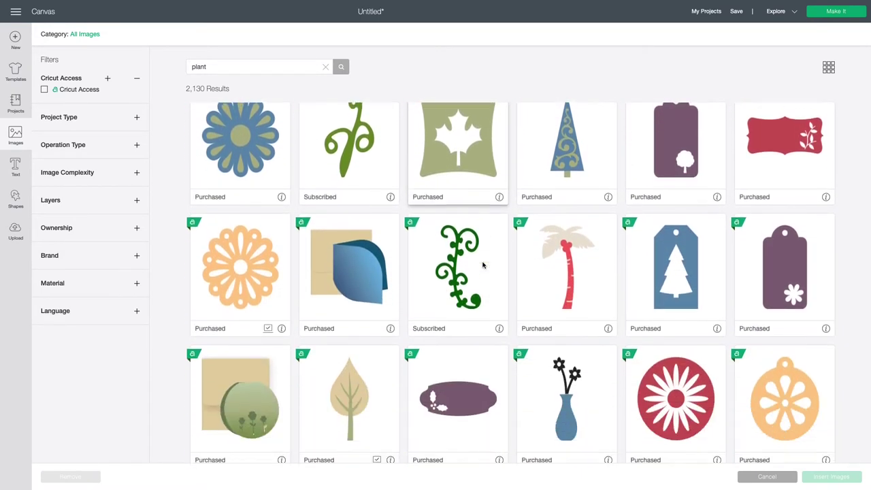
{"action": "scroll", "coordinate": [482, 264], "scroll_direction": "down", "scroll_amount": 4}
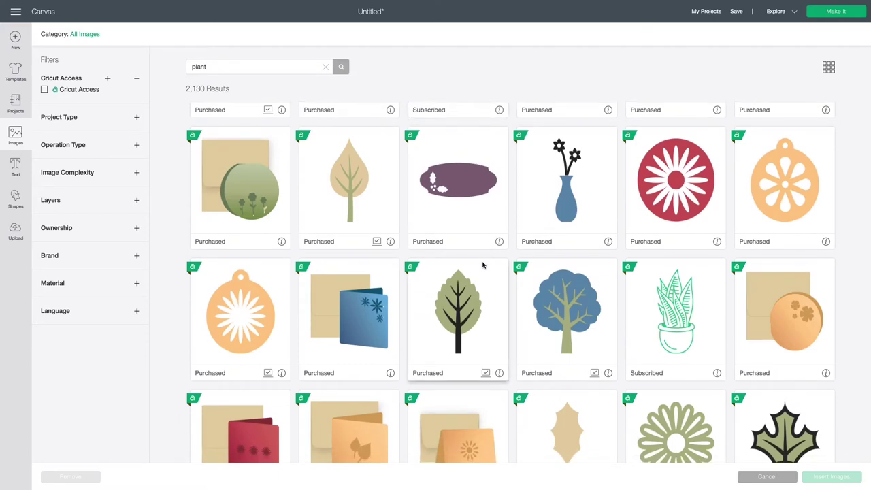
{"action": "scroll", "coordinate": [483, 265], "scroll_direction": "down", "scroll_amount": 4}
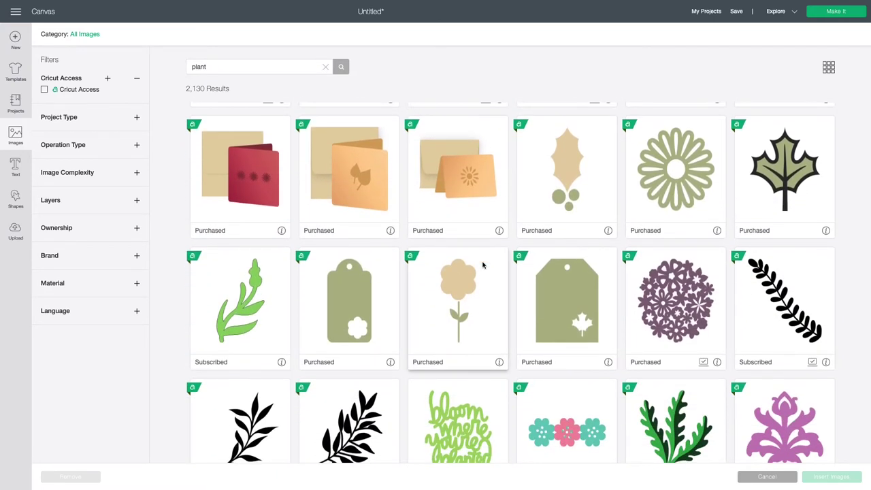
{"action": "scroll", "coordinate": [482, 264], "scroll_direction": "down", "scroll_amount": 4}
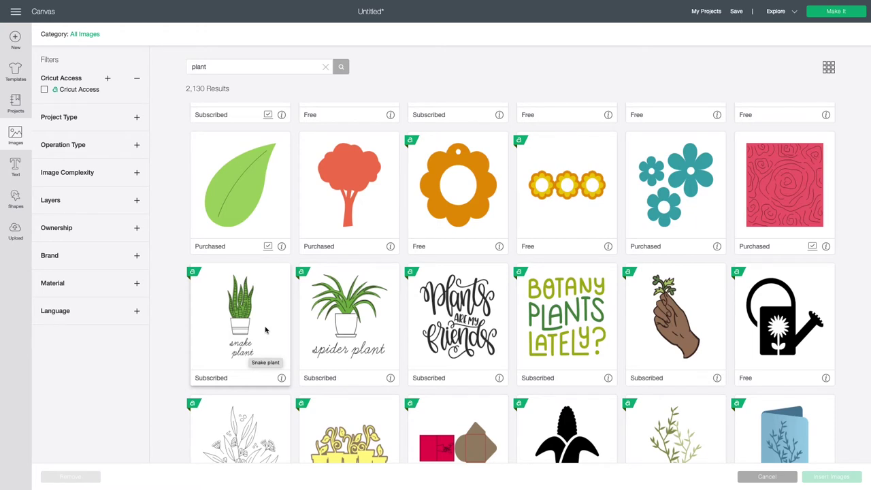
Step: Select the Snake plant image and browse further down the plant results
{"action": "left_click", "coordinate": [265, 330]}
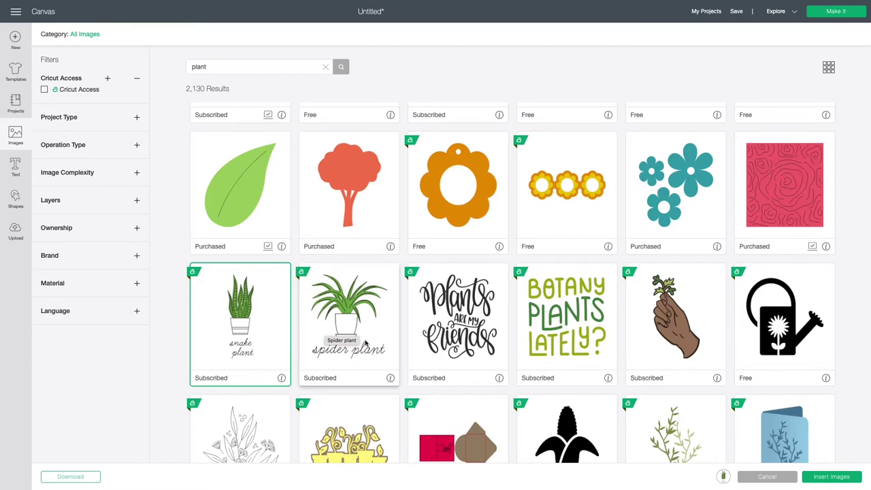
{"action": "scroll", "coordinate": [365, 343], "scroll_direction": "down", "scroll_amount": 5}
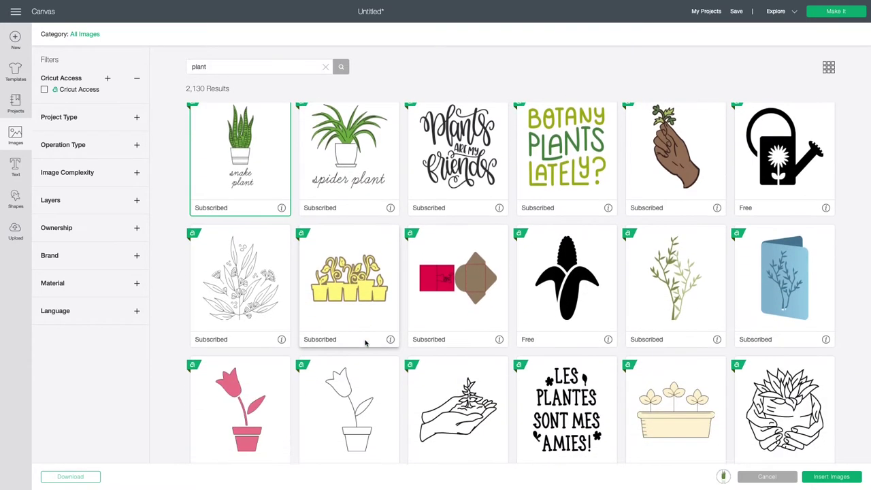
{"action": "scroll", "coordinate": [365, 343], "scroll_direction": "down", "scroll_amount": 6}
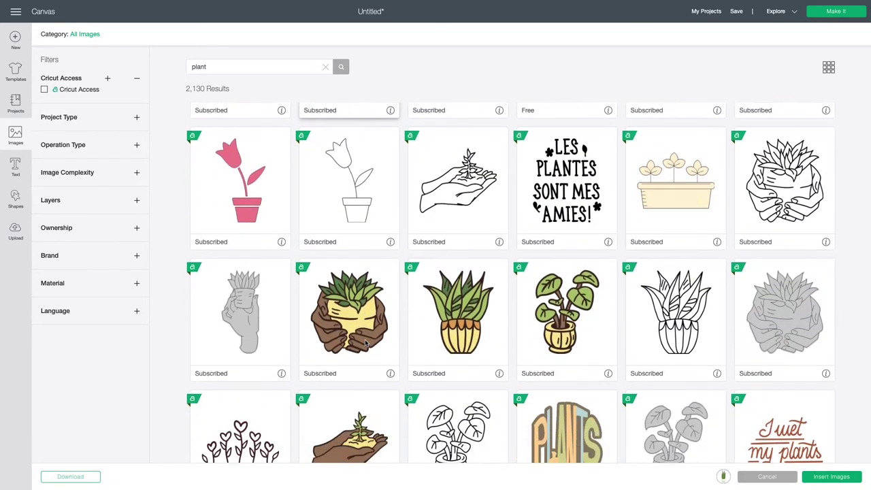
{"action": "scroll", "coordinate": [365, 342], "scroll_direction": "down", "scroll_amount": 1}
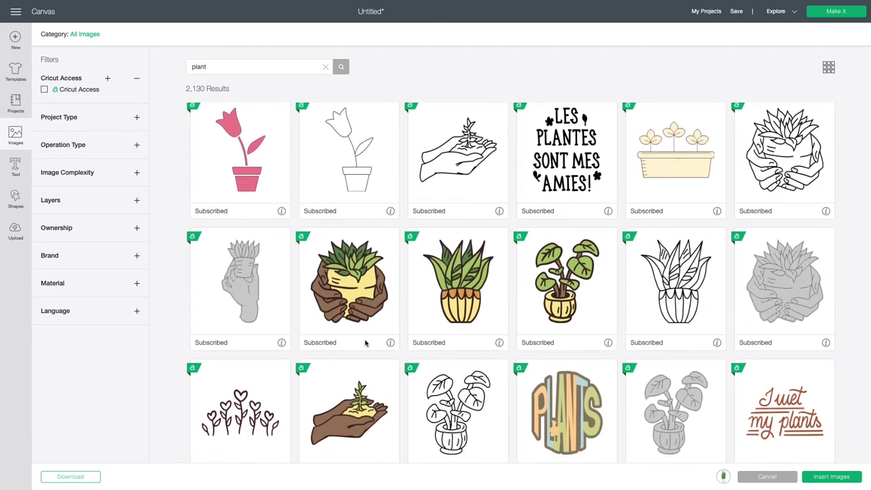
Step: Add the Potted Plant, yellow-pot round-leaved plant and striped-pot plant images to the picks
{"action": "left_click", "coordinate": [468, 313]}
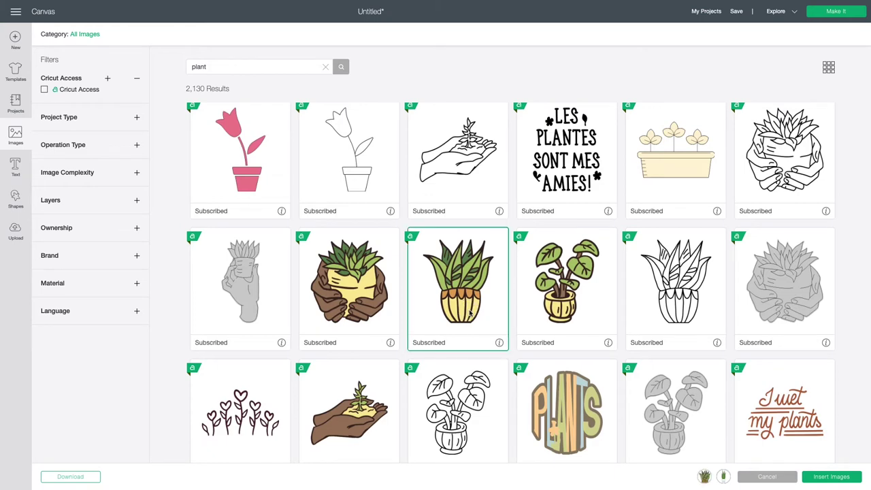
{"action": "left_click", "coordinate": [582, 309]}
{"action": "scroll", "coordinate": [549, 317], "scroll_direction": "down", "scroll_amount": 2}
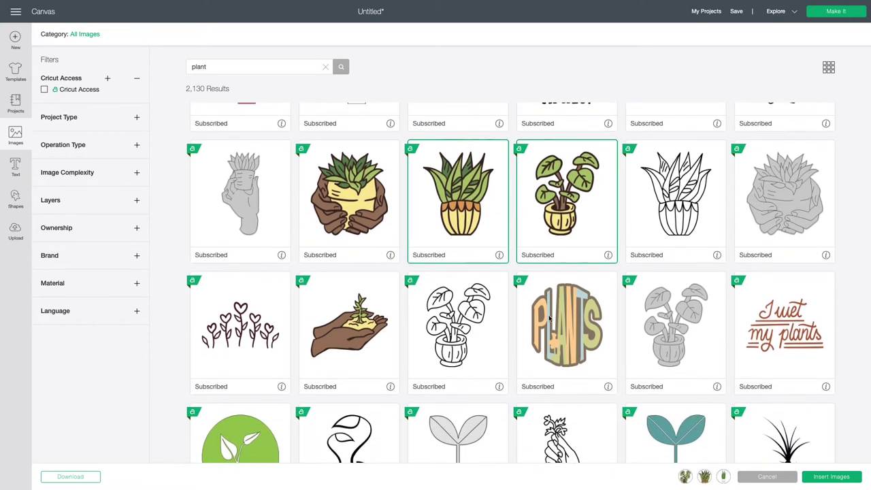
{"action": "scroll", "coordinate": [550, 317], "scroll_direction": "down", "scroll_amount": 6}
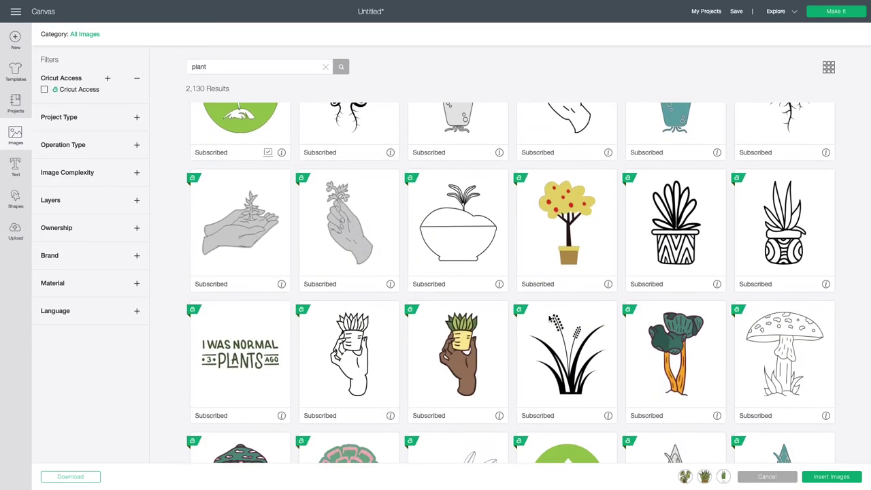
{"action": "left_click", "coordinate": [680, 251]}
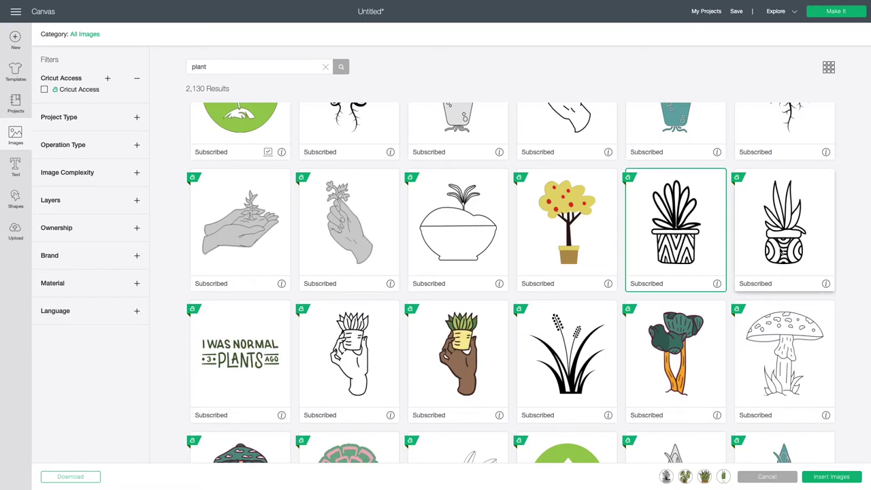
{"action": "scroll", "coordinate": [431, 382], "scroll_direction": "down", "scroll_amount": 10}
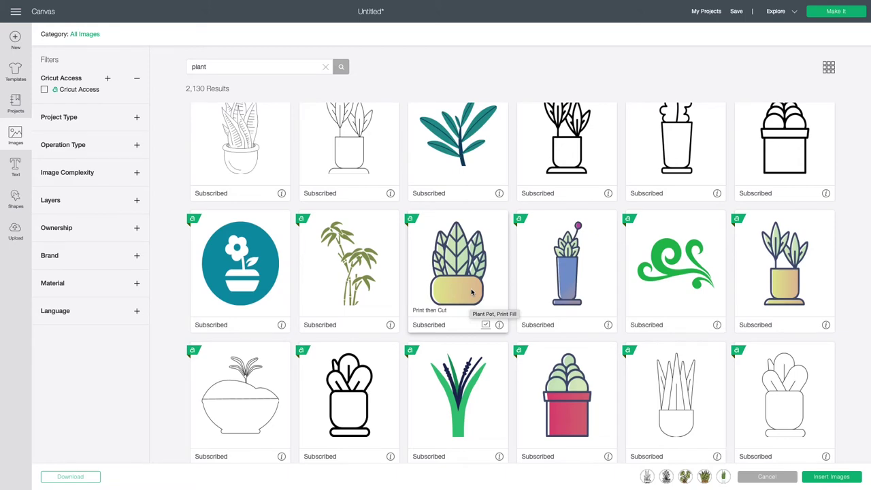
Step: Scroll down to the Ferns in Planter image and show its details
{"action": "scroll", "coordinate": [471, 291], "scroll_direction": "down", "scroll_amount": 5}
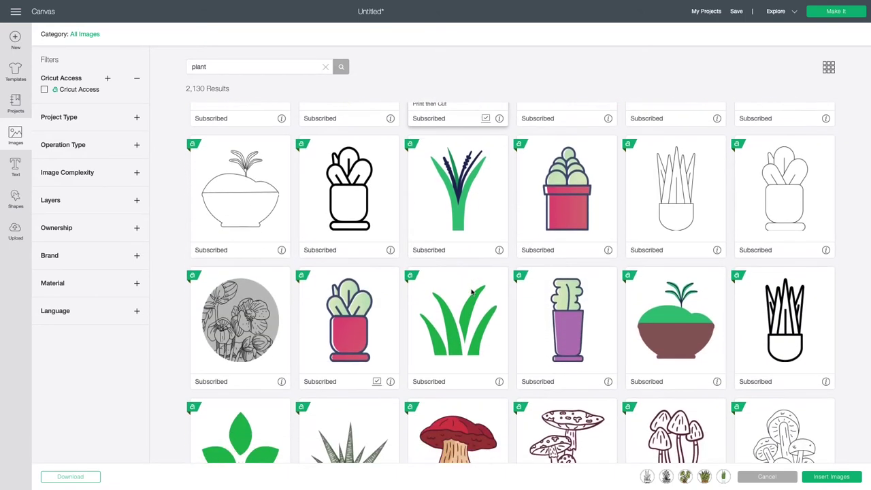
{"action": "scroll", "coordinate": [471, 292], "scroll_direction": "down", "scroll_amount": 3}
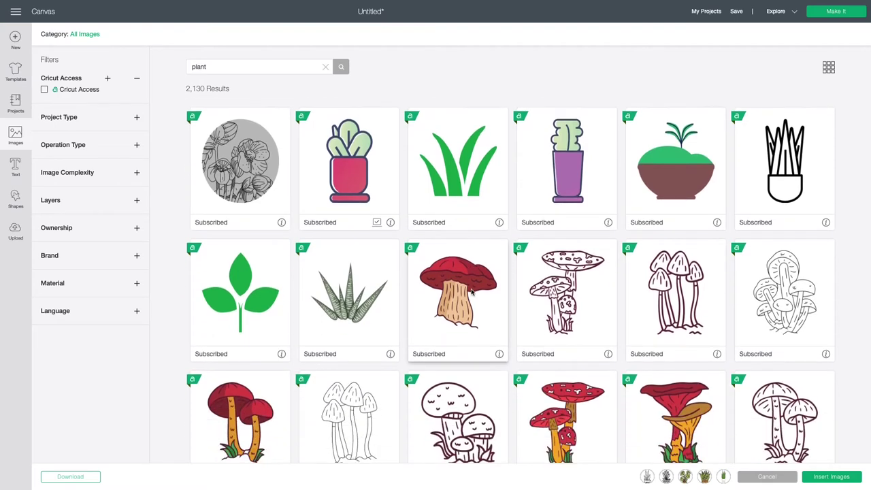
{"action": "scroll", "coordinate": [471, 292], "scroll_direction": "down", "scroll_amount": 3}
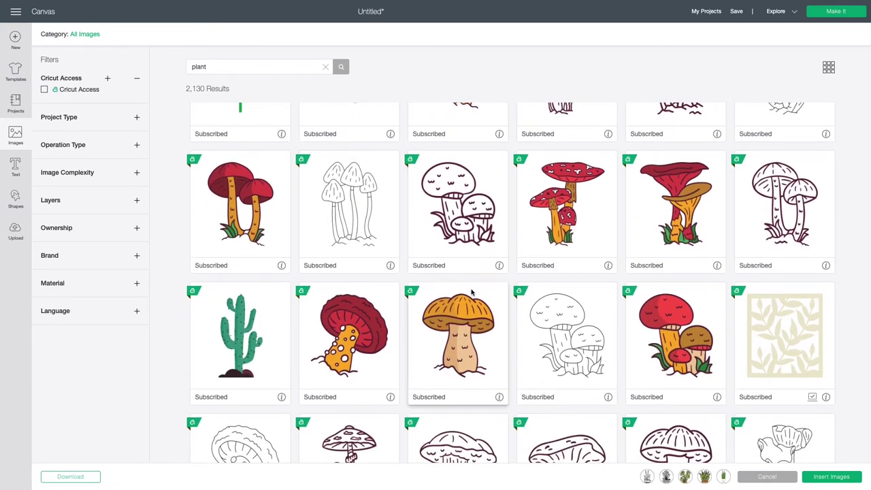
{"action": "scroll", "coordinate": [472, 291], "scroll_direction": "down", "scroll_amount": 5}
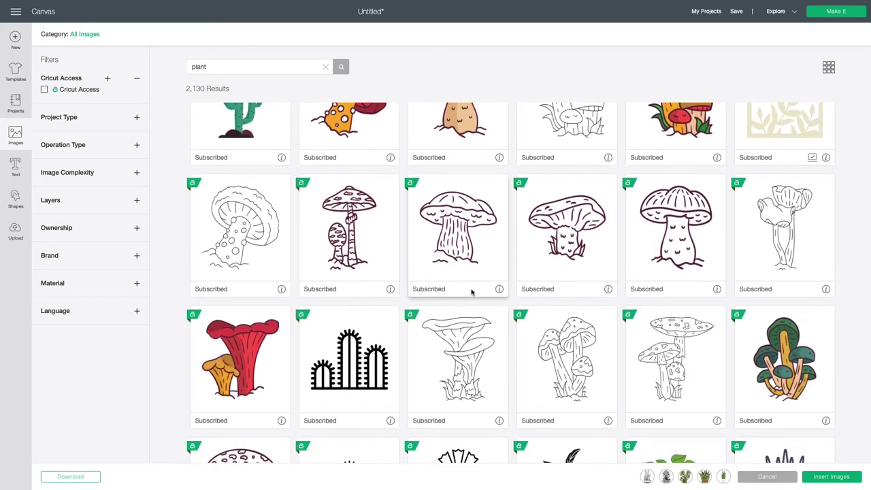
{"action": "scroll", "coordinate": [472, 292], "scroll_direction": "down", "scroll_amount": 2}
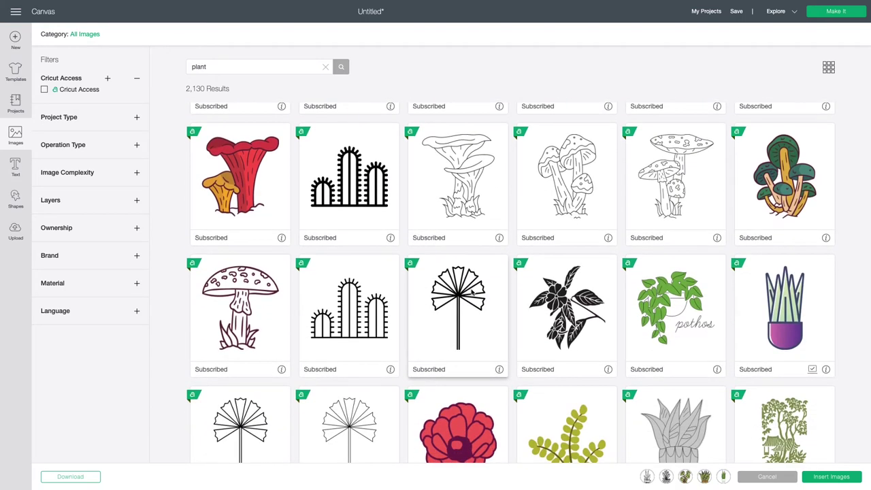
{"action": "scroll", "coordinate": [472, 292], "scroll_direction": "down", "scroll_amount": 1}
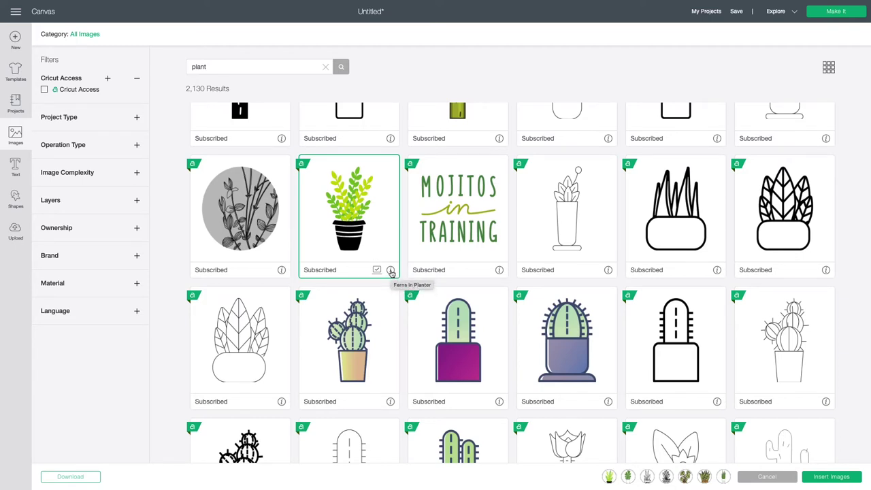
{"action": "left_click", "coordinate": [391, 271]}
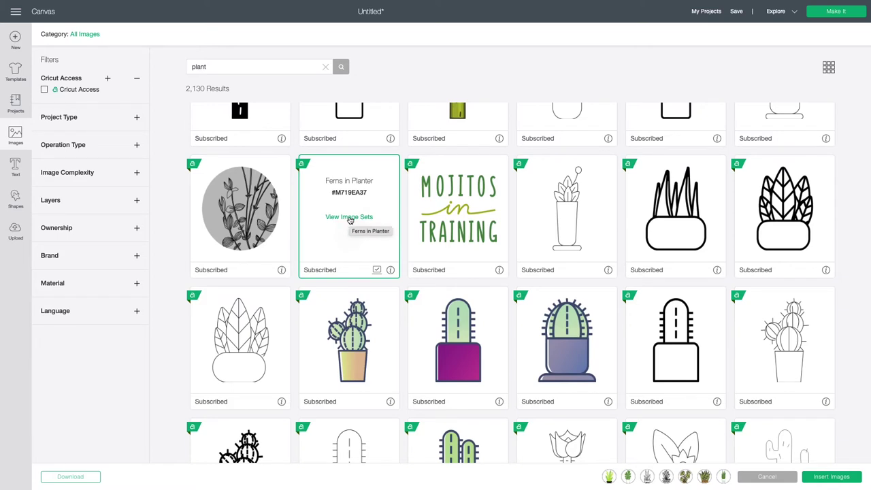
Step: Open the Damask Love image set and add the beLEAF in yourself design
{"action": "left_click", "coordinate": [349, 217]}
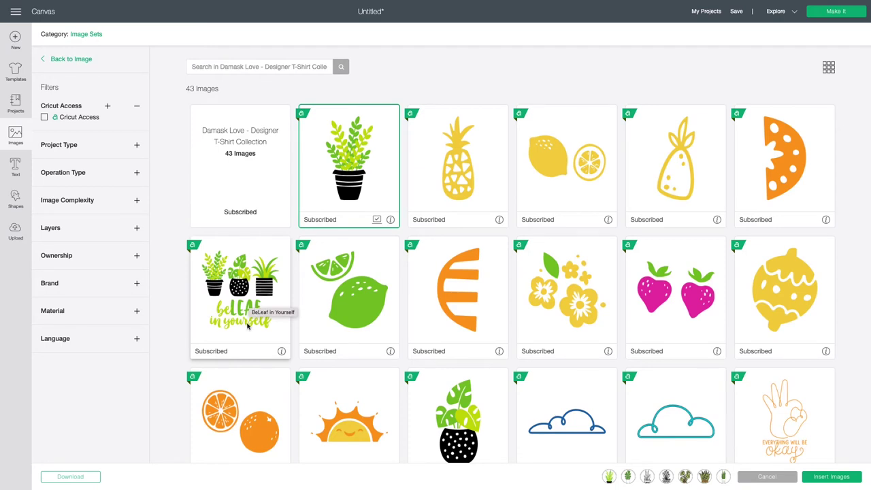
{"action": "left_click", "coordinate": [231, 308]}
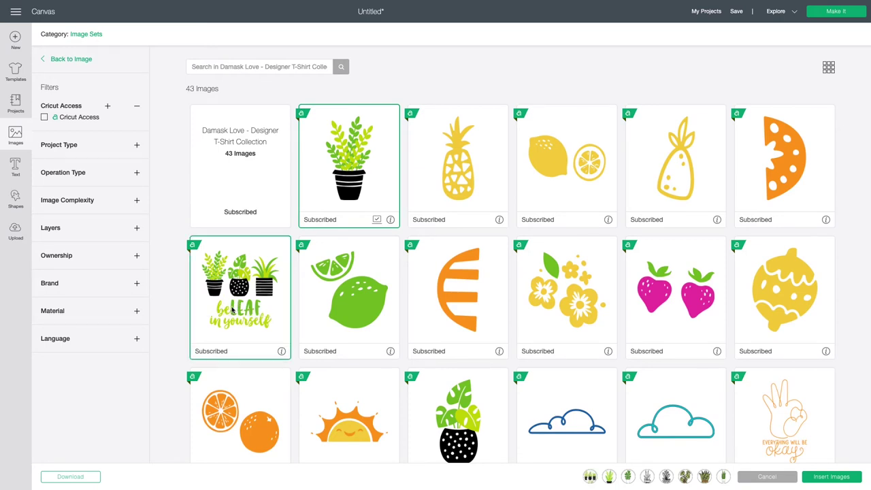
{"action": "scroll", "coordinate": [425, 341], "scroll_direction": "down", "scroll_amount": 3}
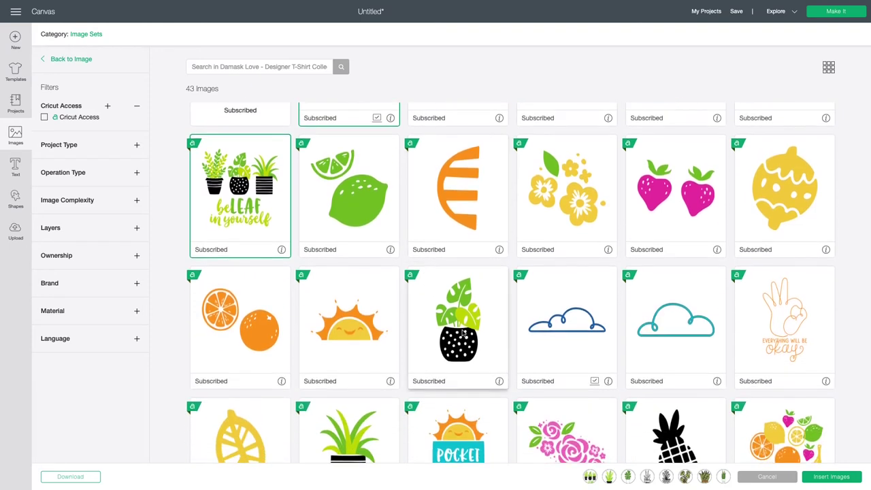
Step: Add the Leaves in Planter and striped-pot plant images to the selection tray
{"action": "left_click", "coordinate": [451, 338]}
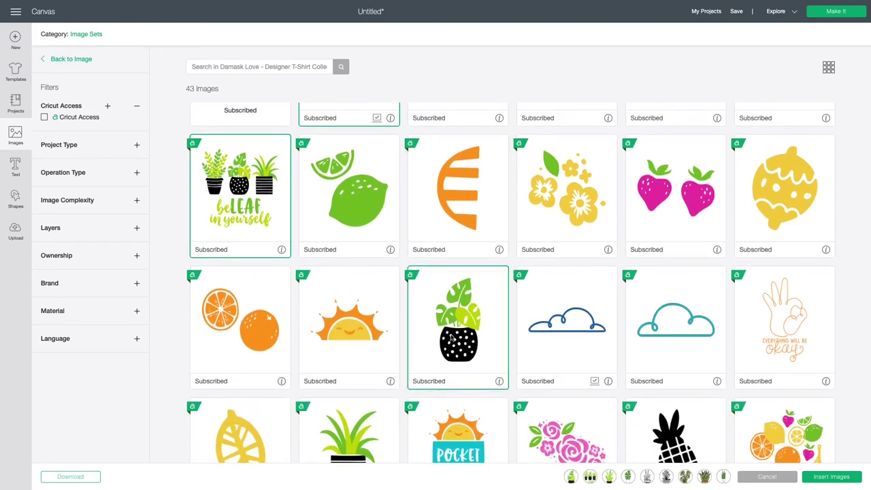
{"action": "scroll", "coordinate": [451, 333], "scroll_direction": "down", "scroll_amount": 4}
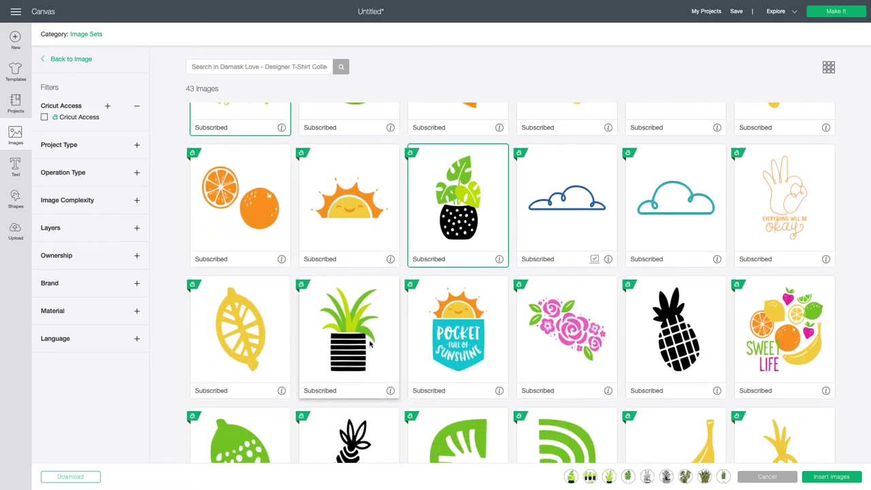
{"action": "left_click", "coordinate": [370, 345]}
{"action": "scroll", "coordinate": [369, 344], "scroll_direction": "down", "scroll_amount": 4}
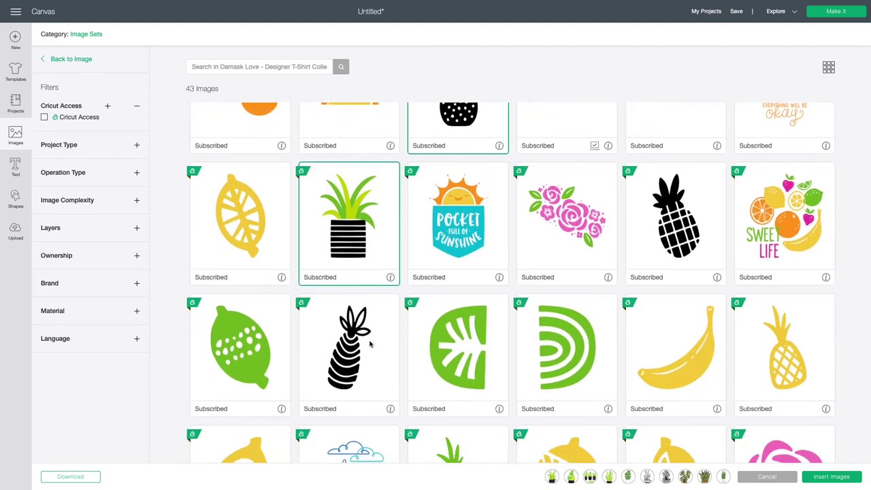
{"action": "scroll", "coordinate": [370, 345], "scroll_direction": "down", "scroll_amount": 10}
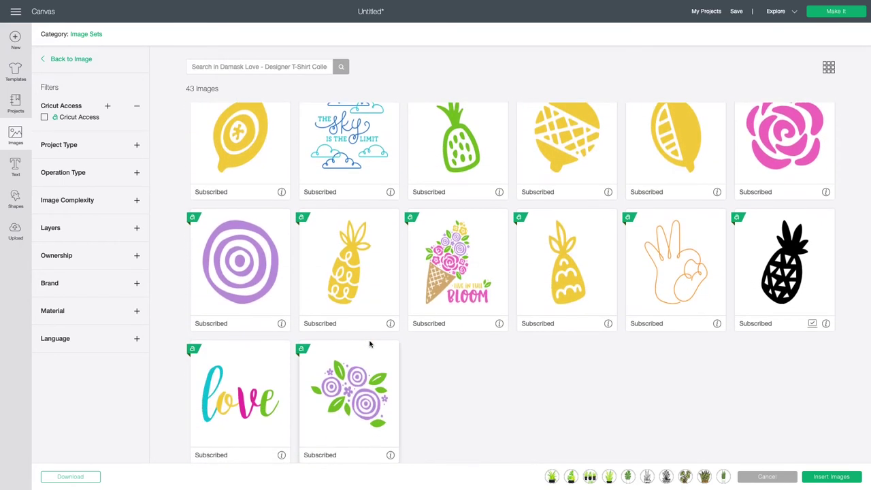
{"action": "scroll", "coordinate": [369, 344], "scroll_direction": "up", "scroll_amount": 15}
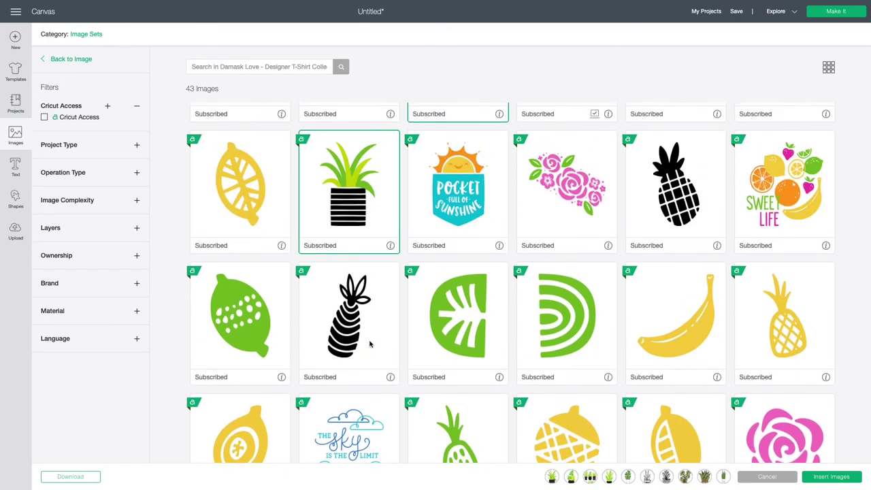
{"action": "scroll", "coordinate": [369, 345], "scroll_direction": "up", "scroll_amount": 6}
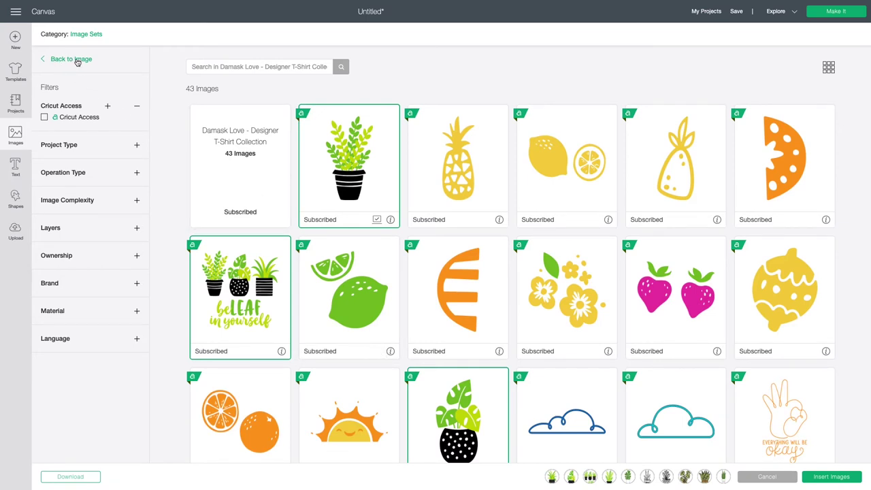
Step: Return to the 'plant' search results with the ten picks still queued
{"action": "left_click", "coordinate": [74, 59]}
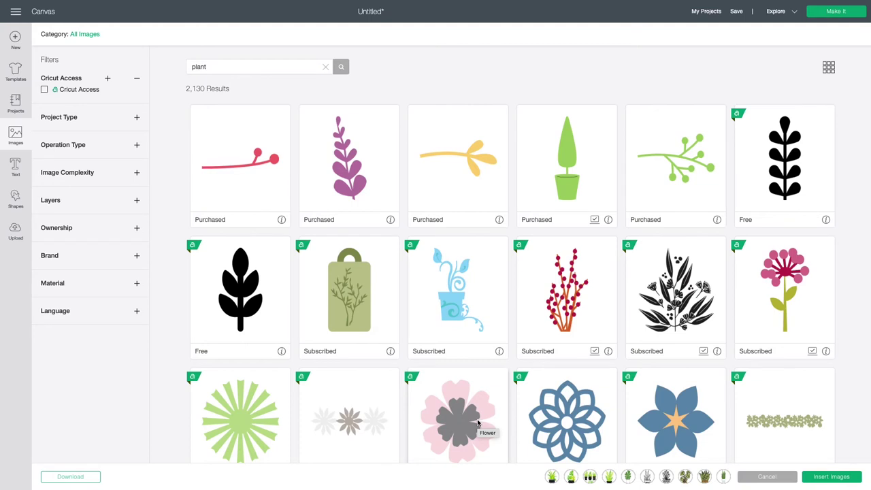
{"action": "mouse_move", "coordinate": [609, 477]}
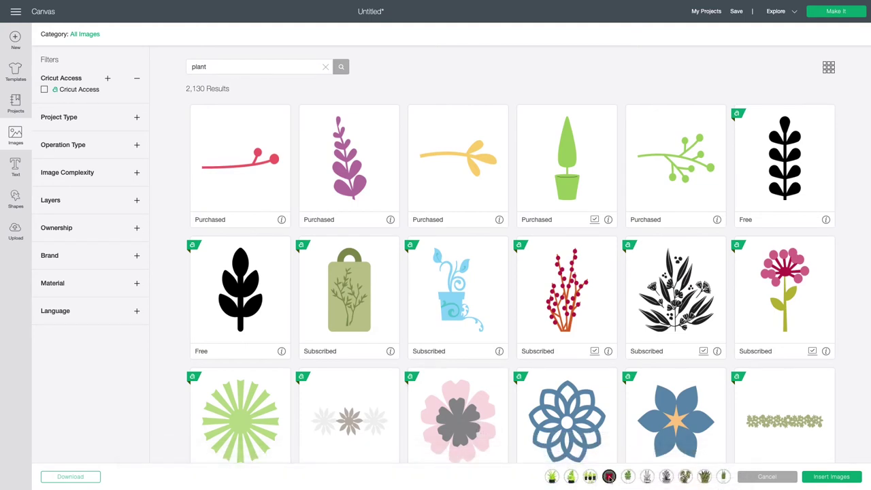
Step: Insert the ten plant images and select the striped-pot planter and Potted Plant group layers
{"action": "left_click", "coordinate": [830, 477]}
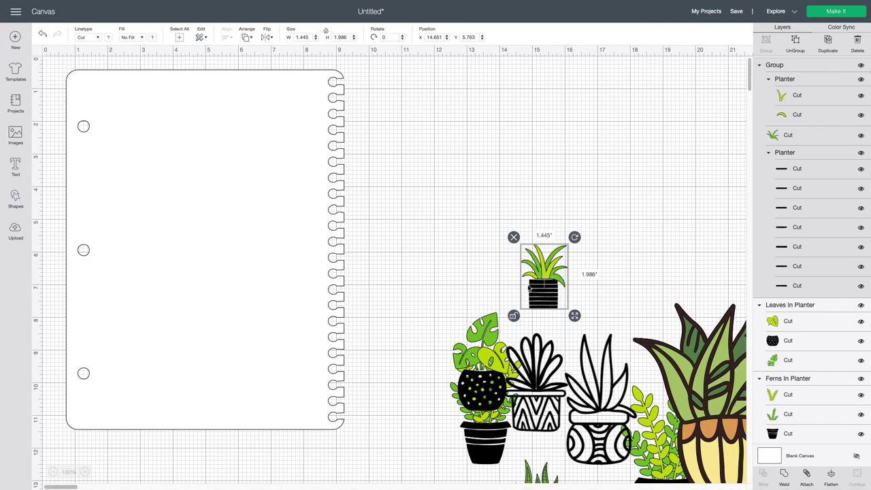
{"action": "left_click", "coordinate": [517, 320]}
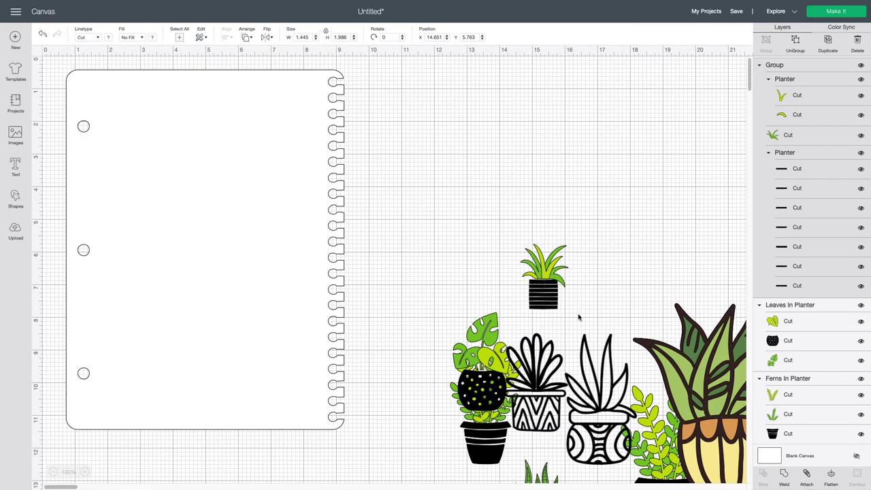
{"action": "left_click", "coordinate": [810, 122]}
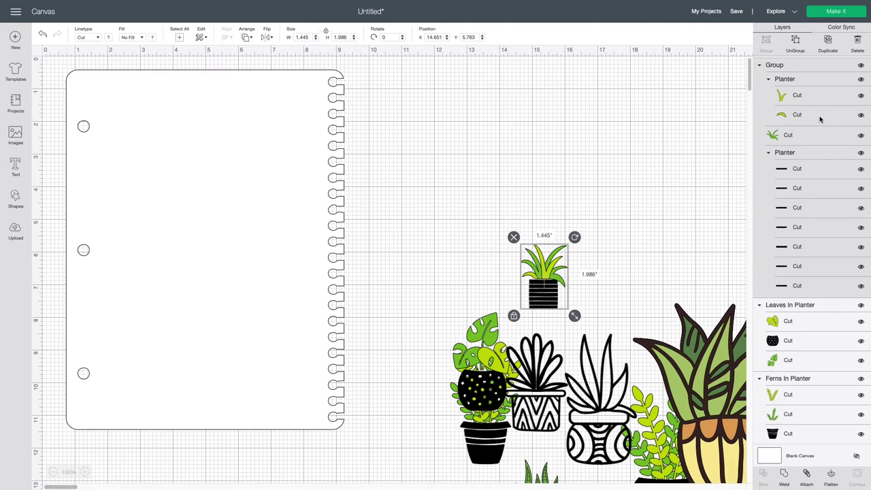
{"action": "scroll", "coordinate": [820, 119], "scroll_direction": "up", "scroll_amount": 10}
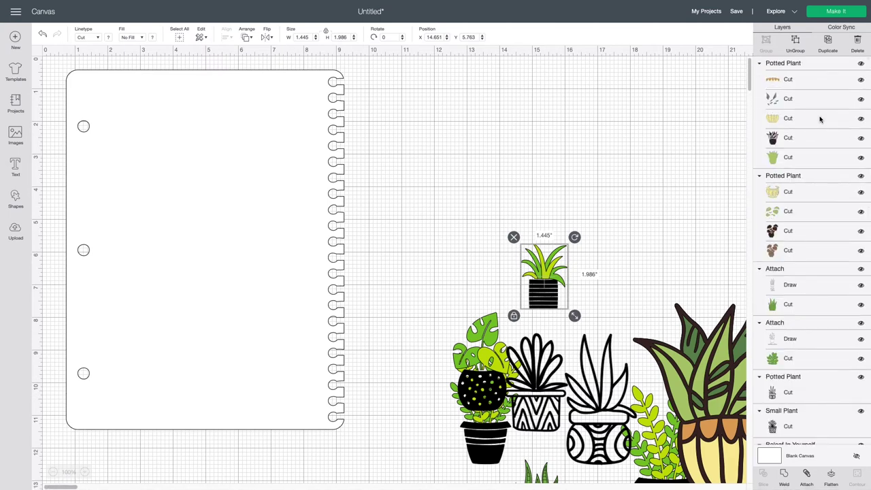
{"action": "scroll", "coordinate": [819, 119], "scroll_direction": "down", "scroll_amount": 2}
{"action": "scroll", "coordinate": [820, 120], "scroll_direction": "up", "scroll_amount": 2}
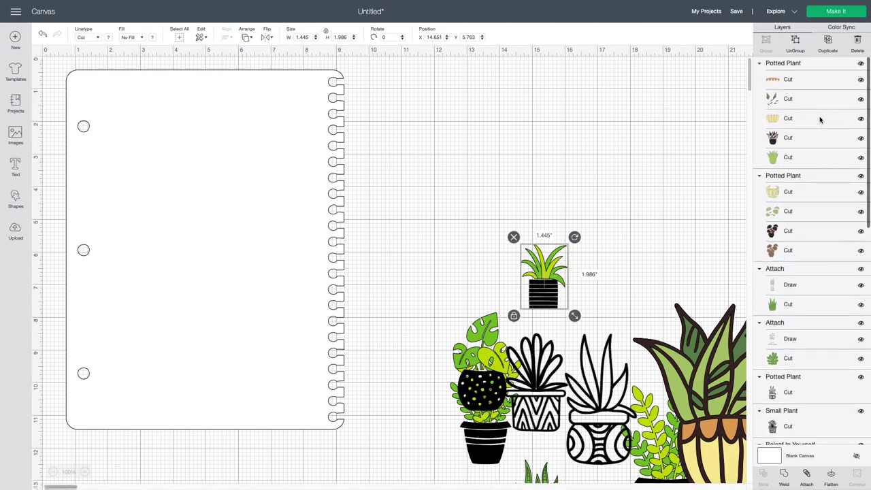
{"action": "left_click", "coordinate": [825, 64]}
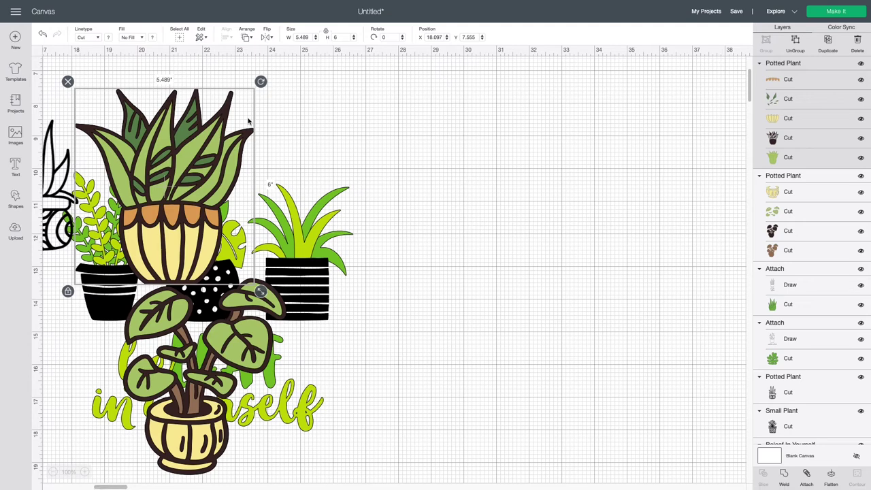
Step: Scroll the canvas back so the notebook page shows beside the potted plants
{"action": "scroll", "coordinate": [456, 248], "scroll_direction": "up", "scroll_amount": 5}
{"action": "scroll", "coordinate": [456, 248], "scroll_direction": "left", "scroll_amount": 10}
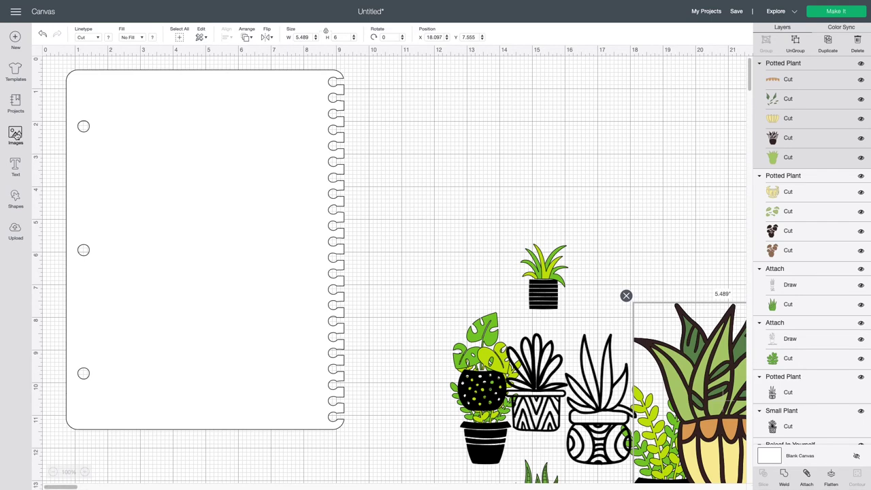
Step: Search the image library for '2019' and browse the 91 results
{"action": "left_click", "coordinate": [15, 134]}
{"action": "double_click", "coordinate": [244, 68]}
{"action": "type", "text": "2019"}
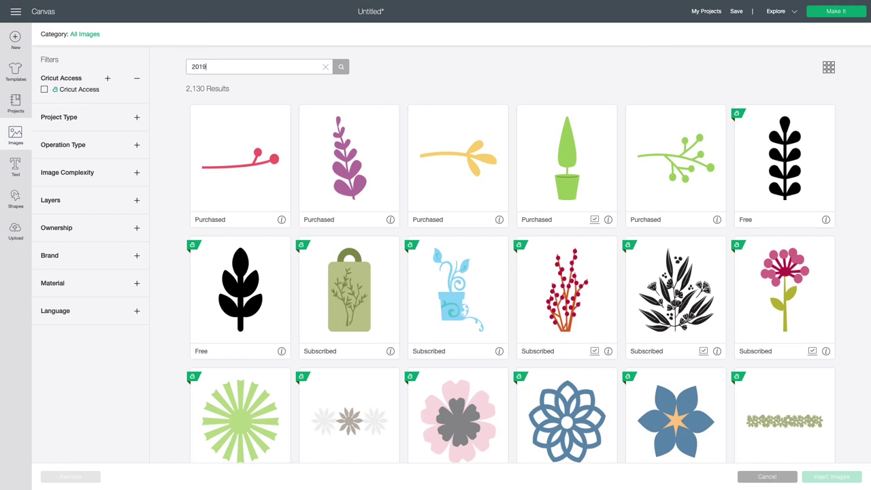
{"action": "key", "text": "Return"}
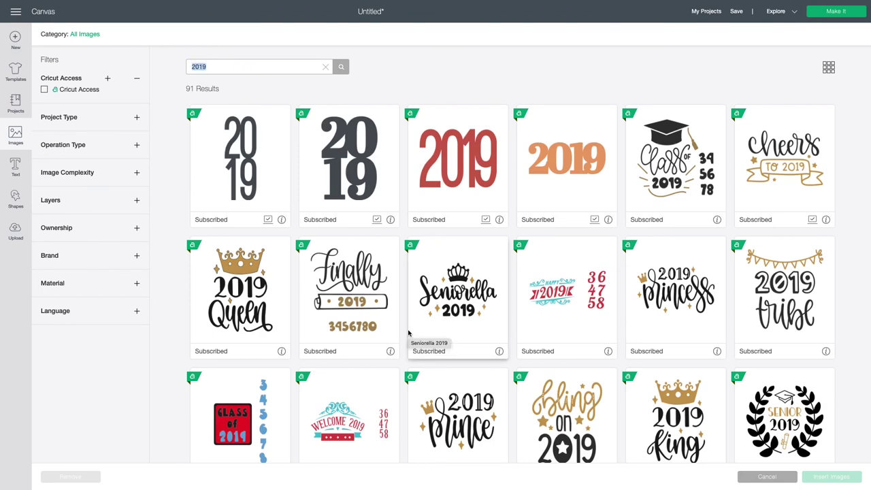
{"action": "scroll", "coordinate": [408, 332], "scroll_direction": "down", "scroll_amount": 2}
{"action": "scroll", "coordinate": [408, 332], "scroll_direction": "down", "scroll_amount": 2}
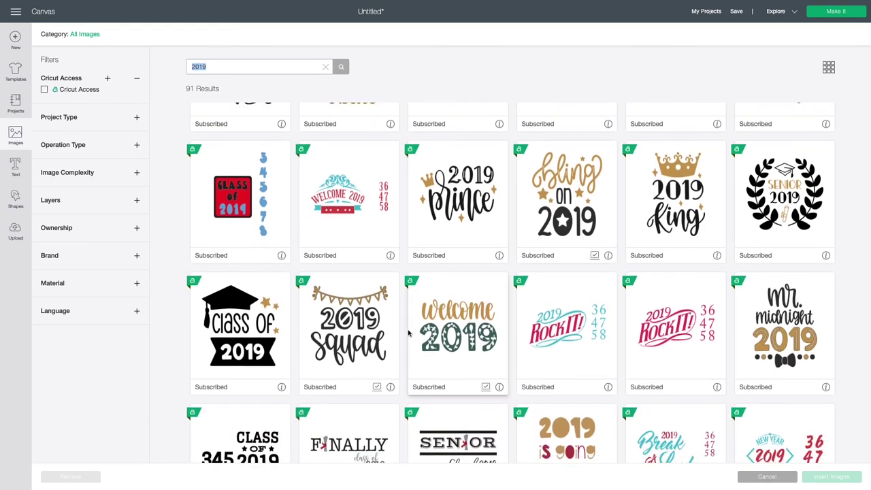
{"action": "scroll", "coordinate": [408, 332], "scroll_direction": "down", "scroll_amount": 1}
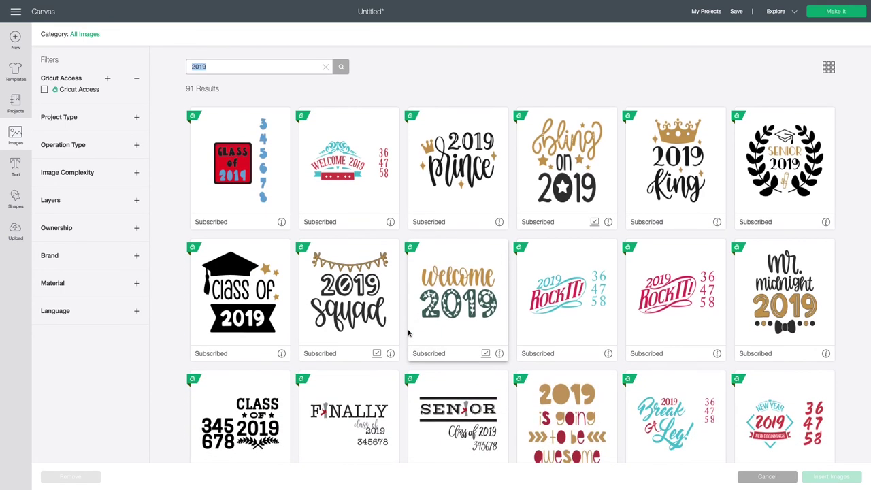
{"action": "scroll", "coordinate": [408, 332], "scroll_direction": "up", "scroll_amount": 2}
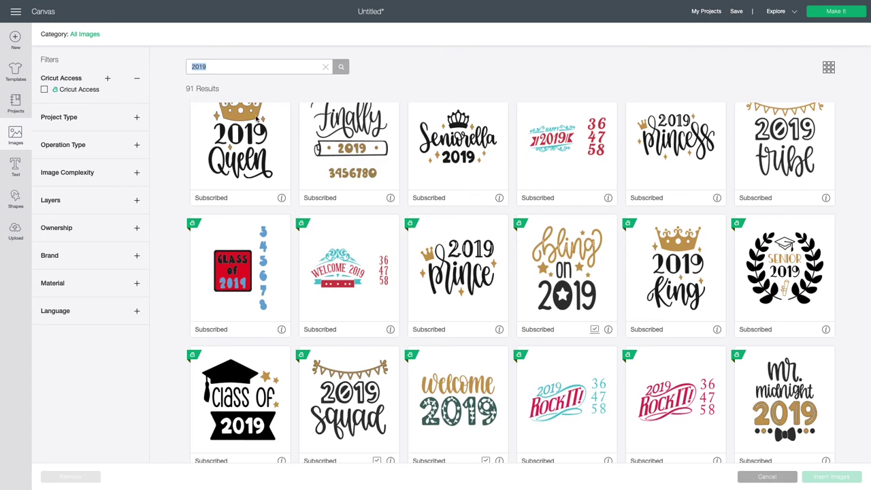
{"action": "scroll", "coordinate": [315, 149], "scroll_direction": "up", "scroll_amount": 3}
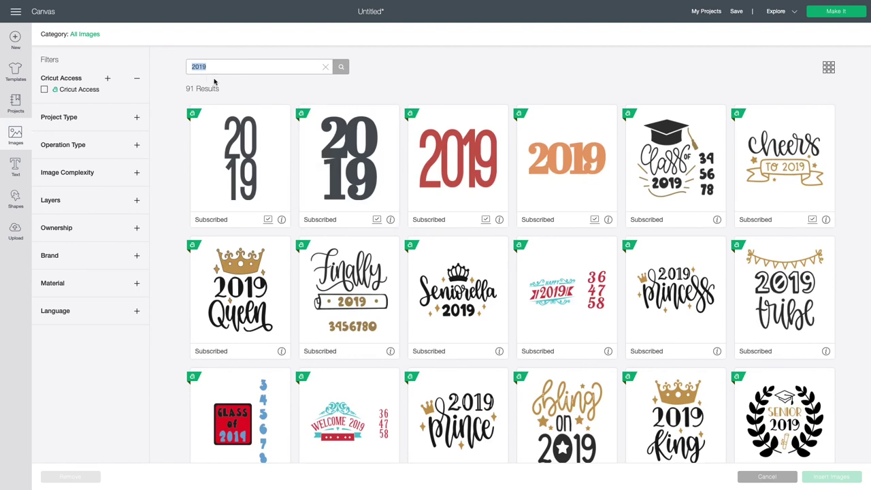
Step: Insert the red 2019 number image onto the canvas, then reopen the image search
{"action": "left_click", "coordinate": [455, 175]}
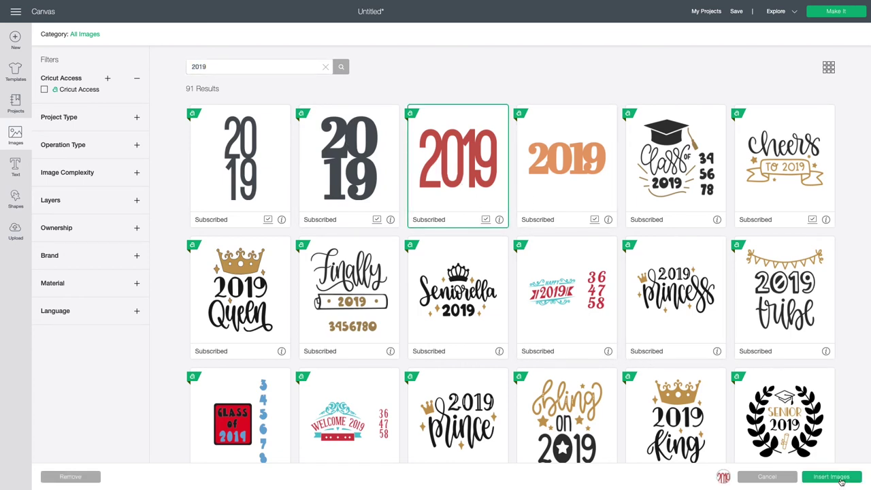
{"action": "left_click", "coordinate": [841, 479]}
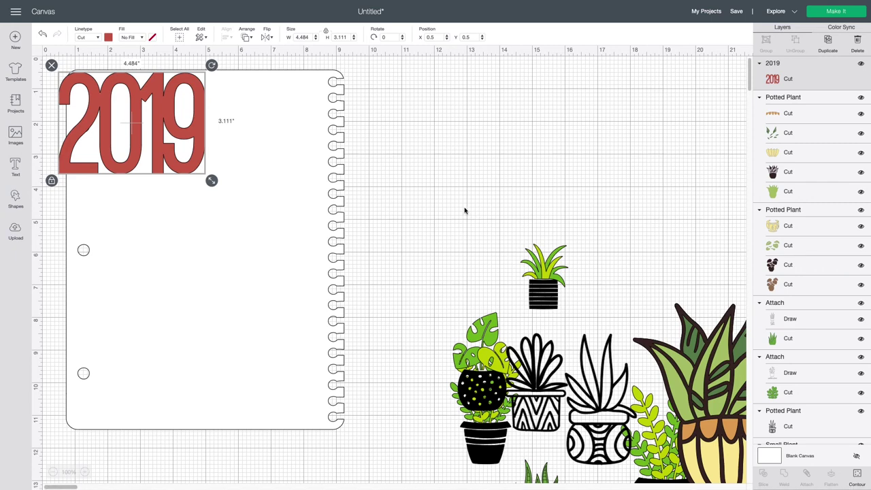
{"action": "left_click", "coordinate": [15, 136]}
{"action": "left_click", "coordinate": [223, 67]}
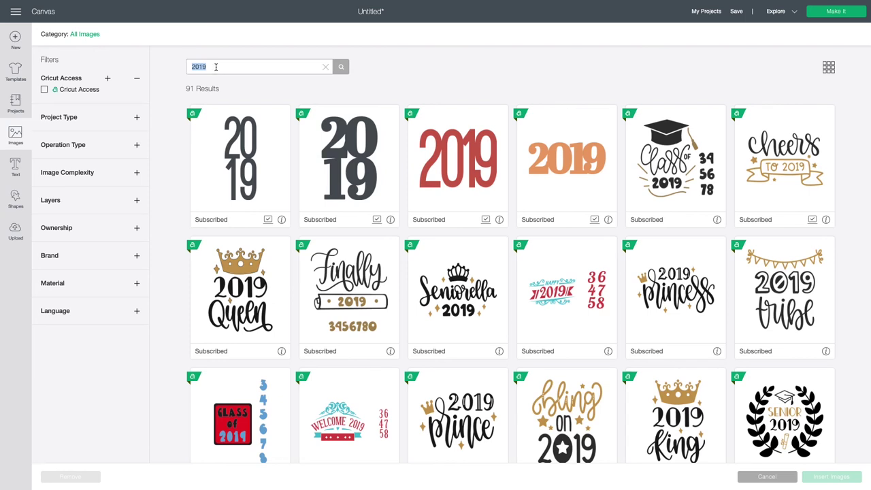
Step: Search the library for '2020' and pick the orange 2020 number image
{"action": "type", "text": "2020"}
{"action": "left_click", "coordinate": [325, 69]}
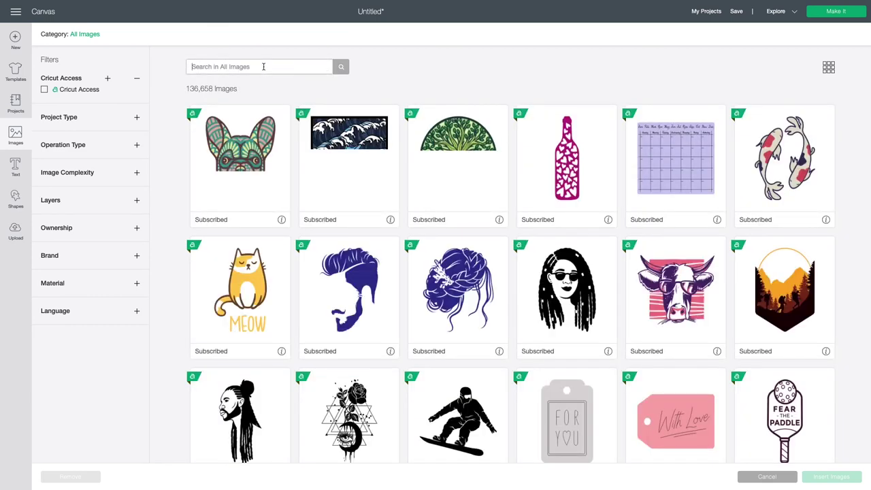
{"action": "type", "text": "2020"}
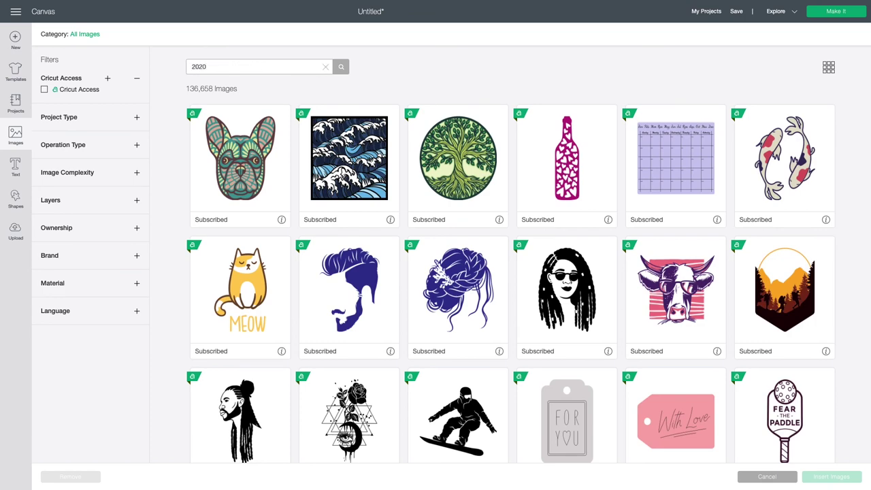
{"action": "key", "text": "Return"}
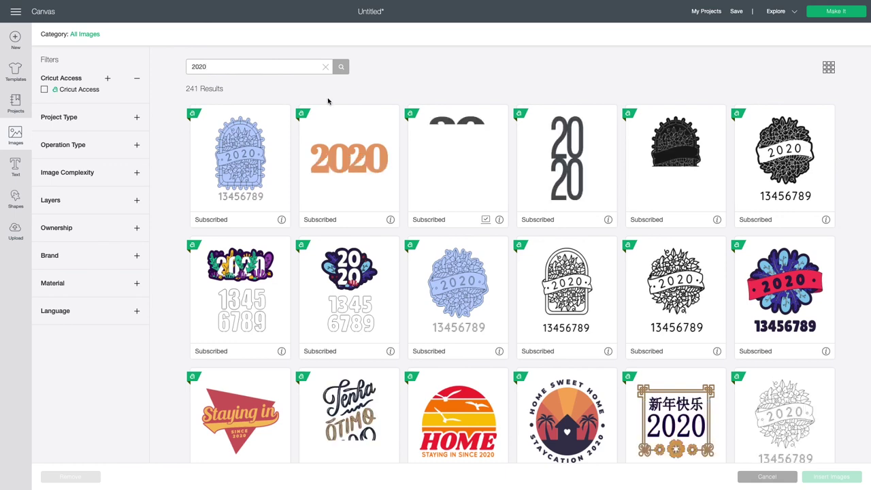
{"action": "left_click", "coordinate": [361, 146]}
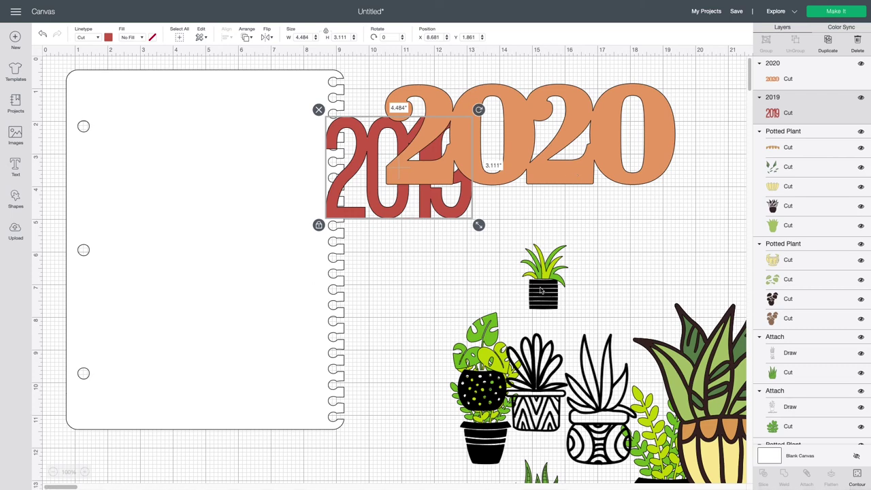
Step: Raise the small striped-pot plant to X 14.665, Y 4.666, just beneath the 2020 image
{"action": "left_click_drag", "start_coordinate": [542, 290], "coordinate": [547, 253]}
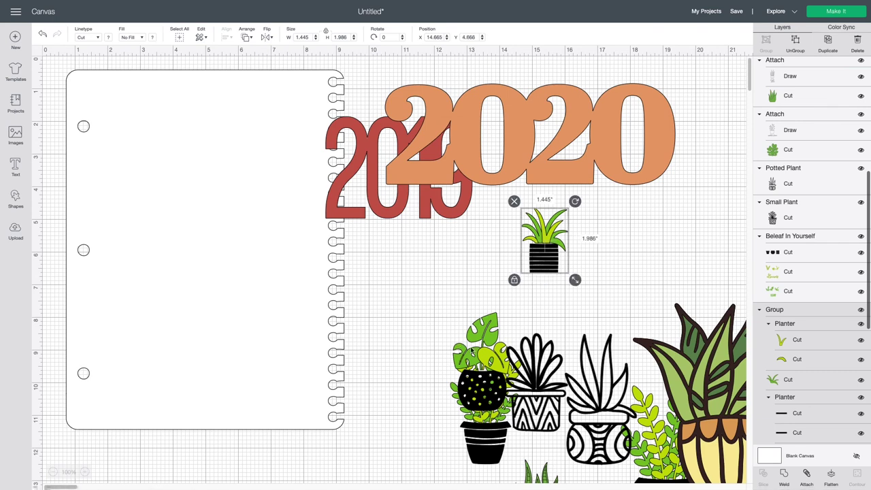
{"action": "left_click", "coordinate": [838, 14]}
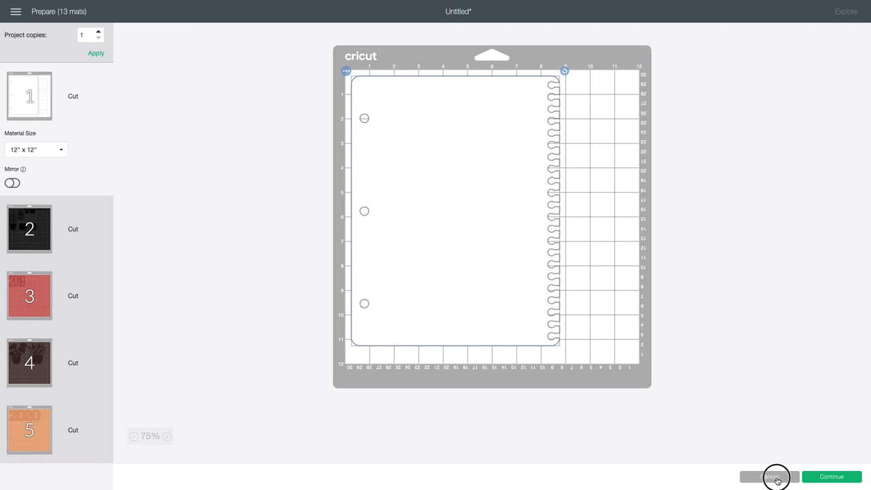
{"action": "left_click", "coordinate": [769, 477]}
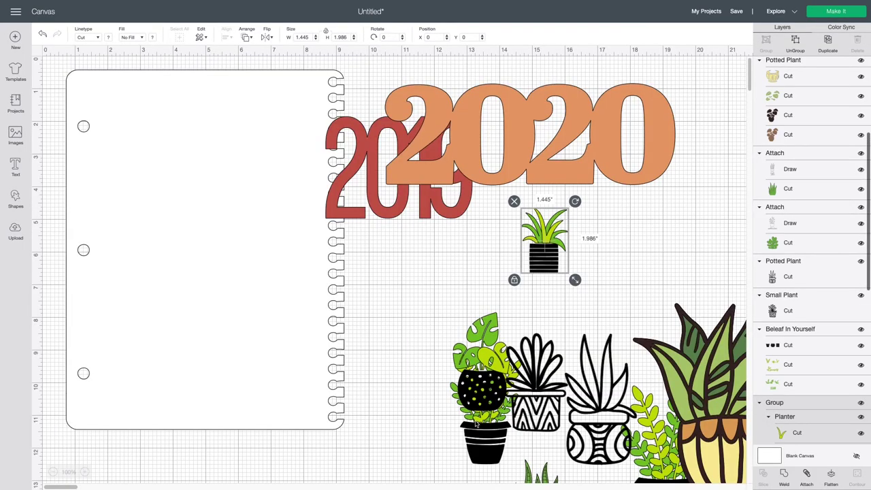